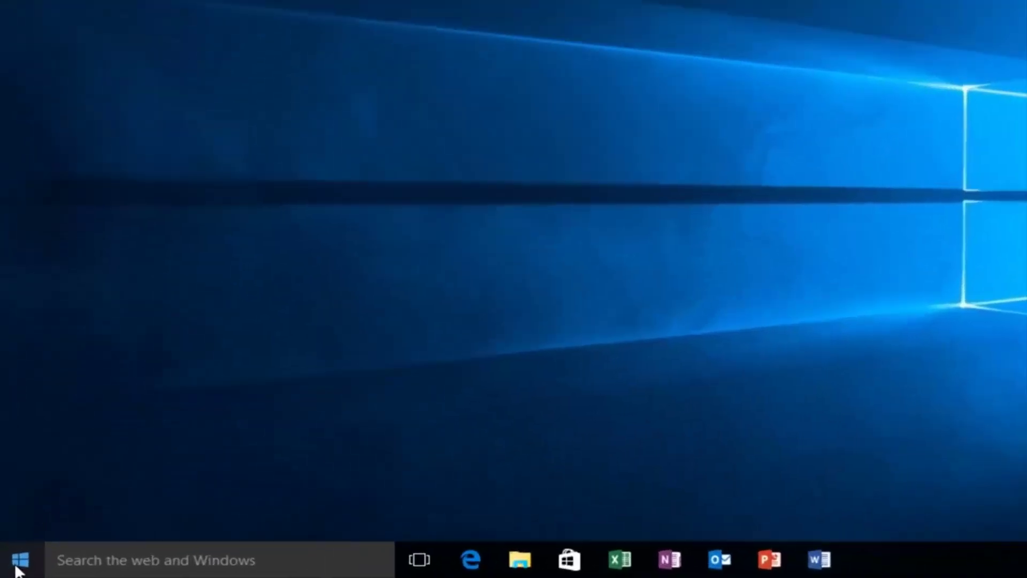
# Launch Command Prompt (Admin) from the Start context menu and approve the UAC prompt.
pyautogui.rightClick(15, 565)
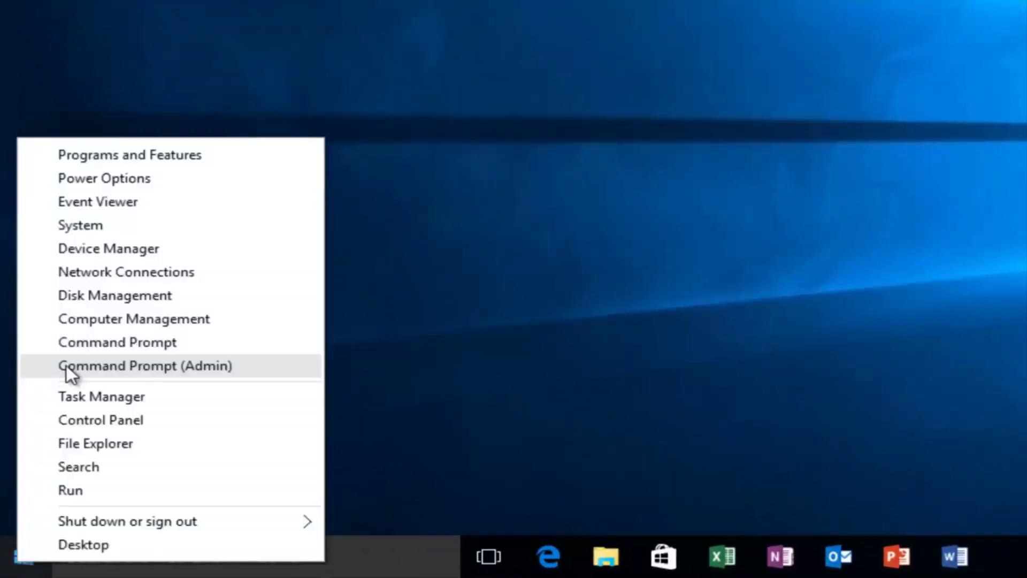
pyautogui.click(150, 363)
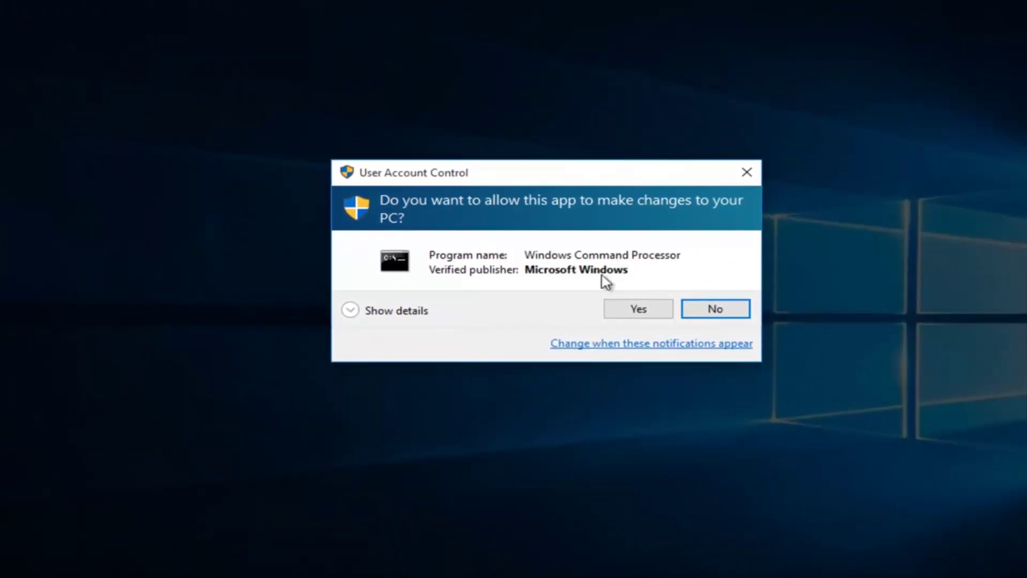
pyautogui.click(637, 309)
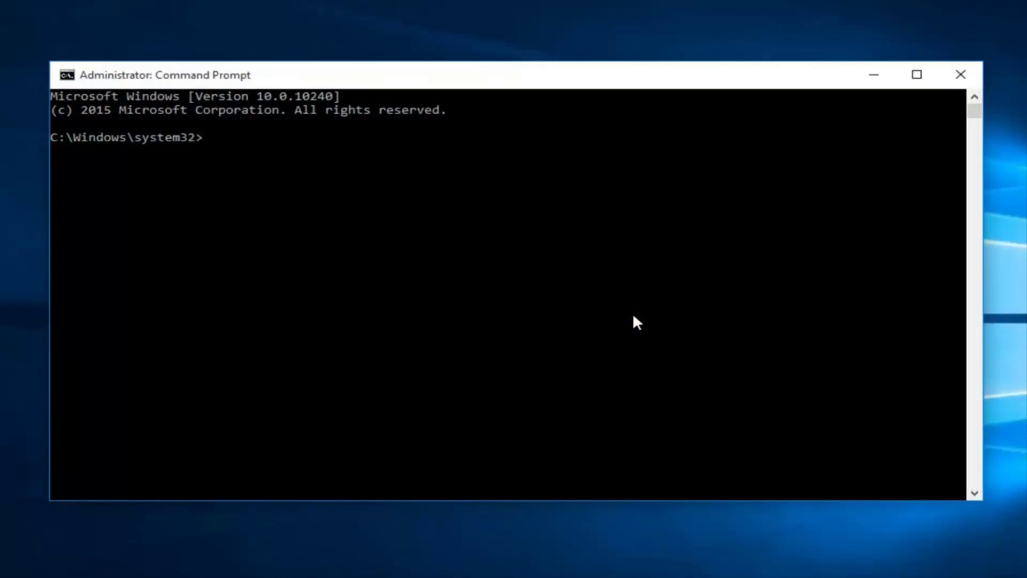
pyautogui.write('ne')
pyautogui.write('t')
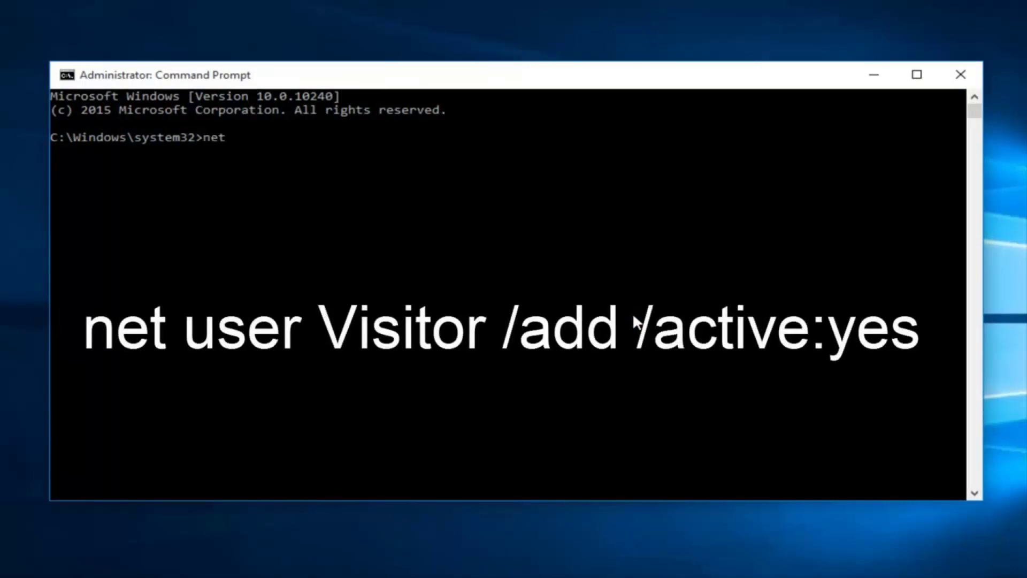
pyautogui.write(' user ')
pyautogui.write('Visi')
pyautogui.write('tor')
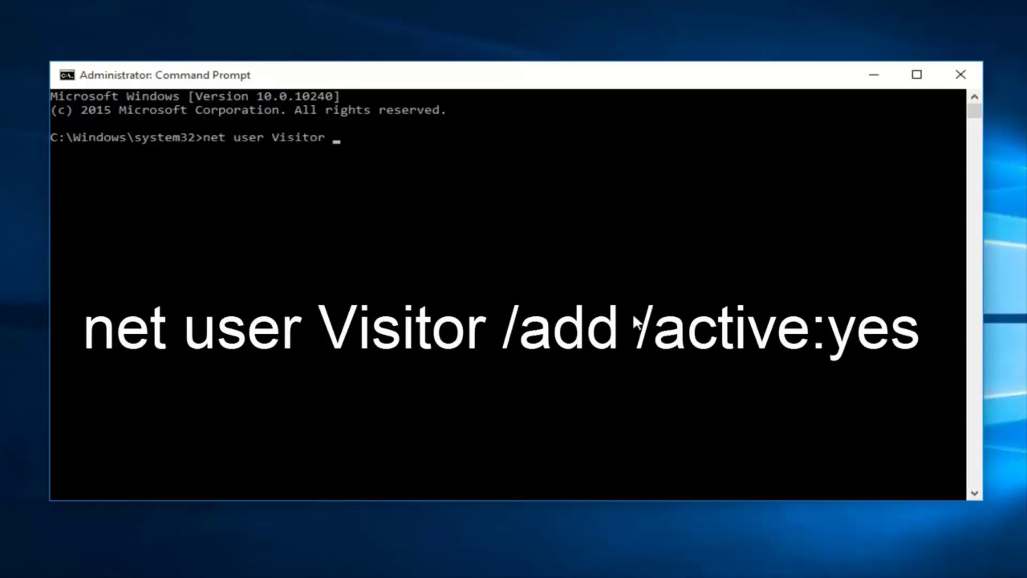
pyautogui.write(' /')
pyautogui.write('add')
pyautogui.write(' /active')
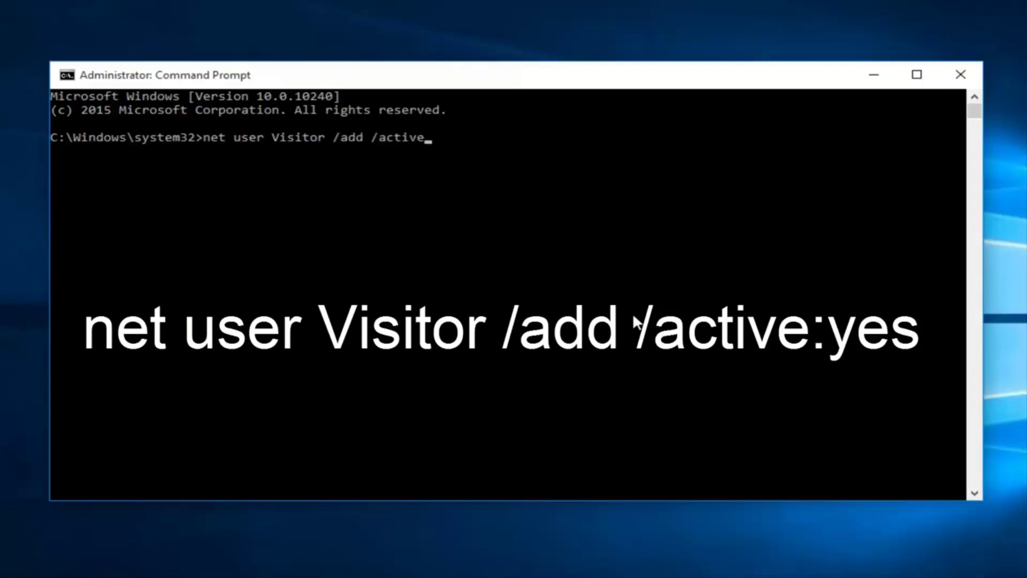
pyautogui.write(':yes')
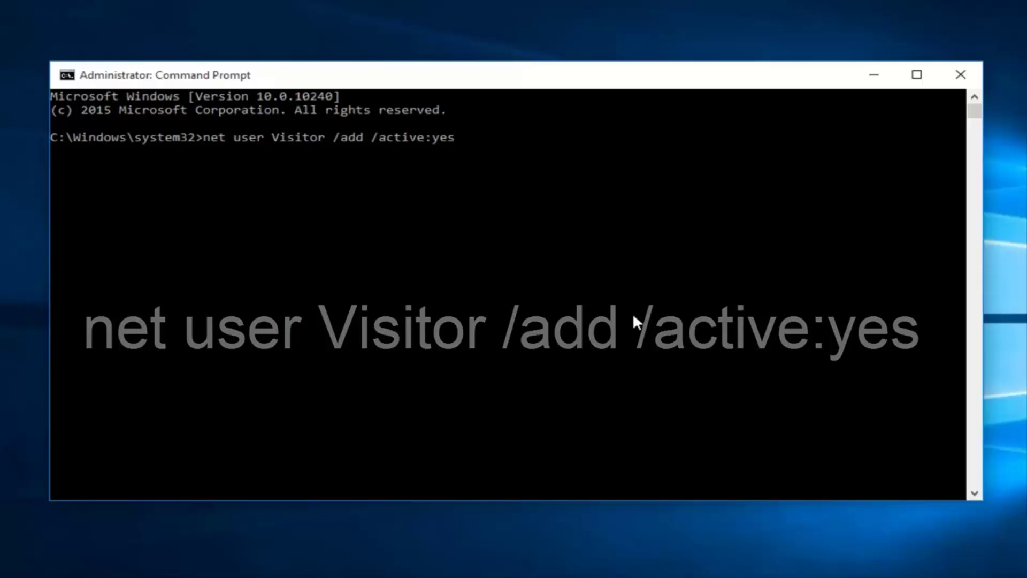
# Run 'net user Visitor /add /active:yes' to create the active Visitor account.
pyautogui.press('Return')
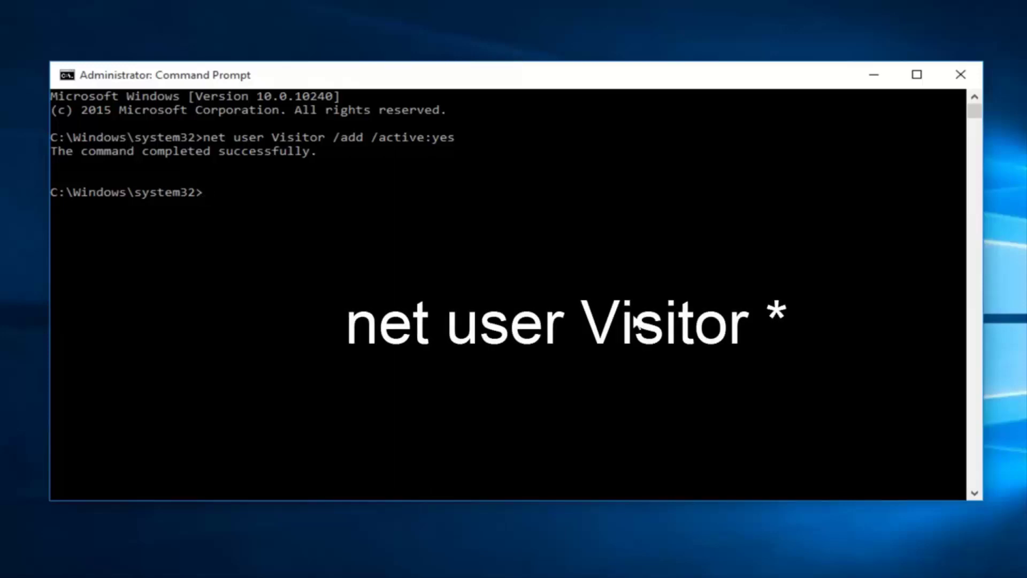
pyautogui.write('net u')
pyautogui.write('ser V')
pyautogui.write('isit')
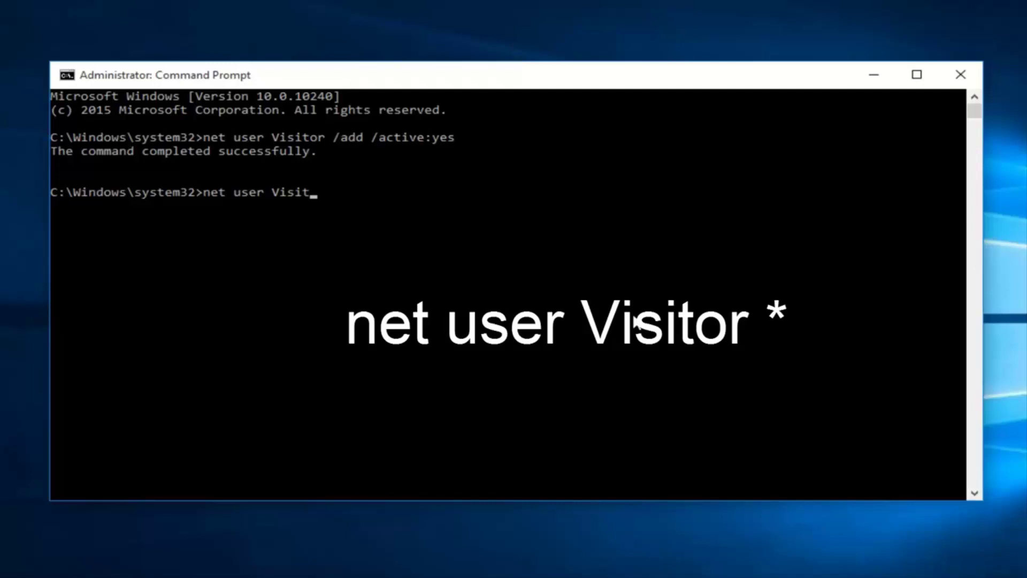
pyautogui.write('or')
pyautogui.write(' *')
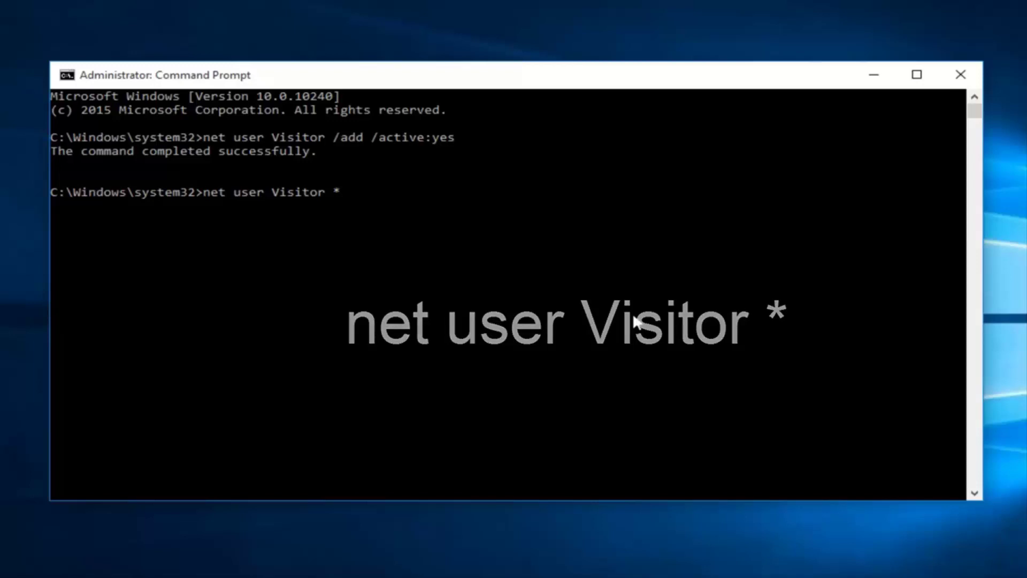
# Run 'net user Visitor *' and enter the new password twice.
pyautogui.press('Return')
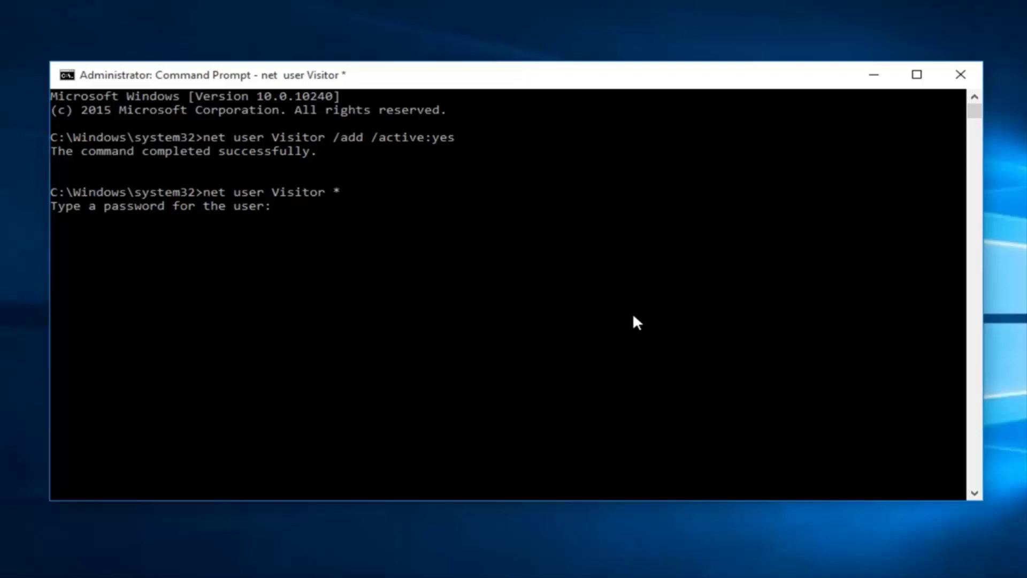
pyautogui.press('Return')
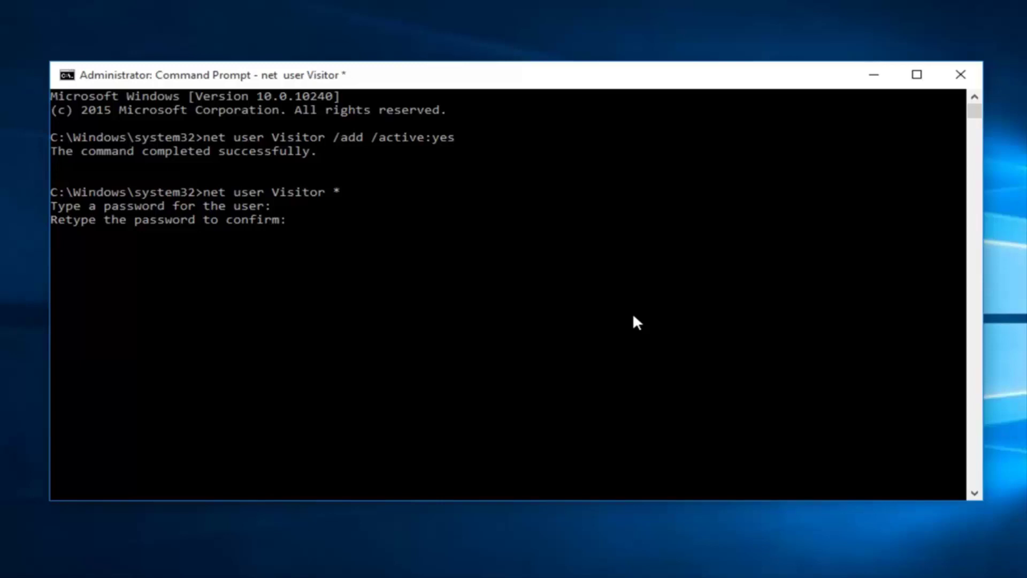
pyautogui.press('Return')
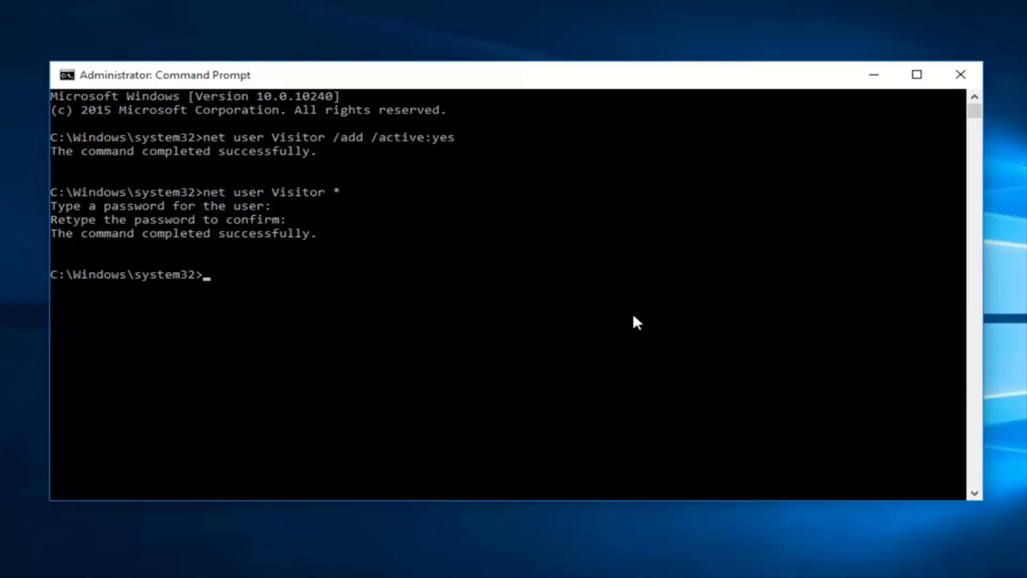
pyautogui.write('net')
pyautogui.write(' loc')
pyautogui.write('alg')
pyautogui.write('roup')
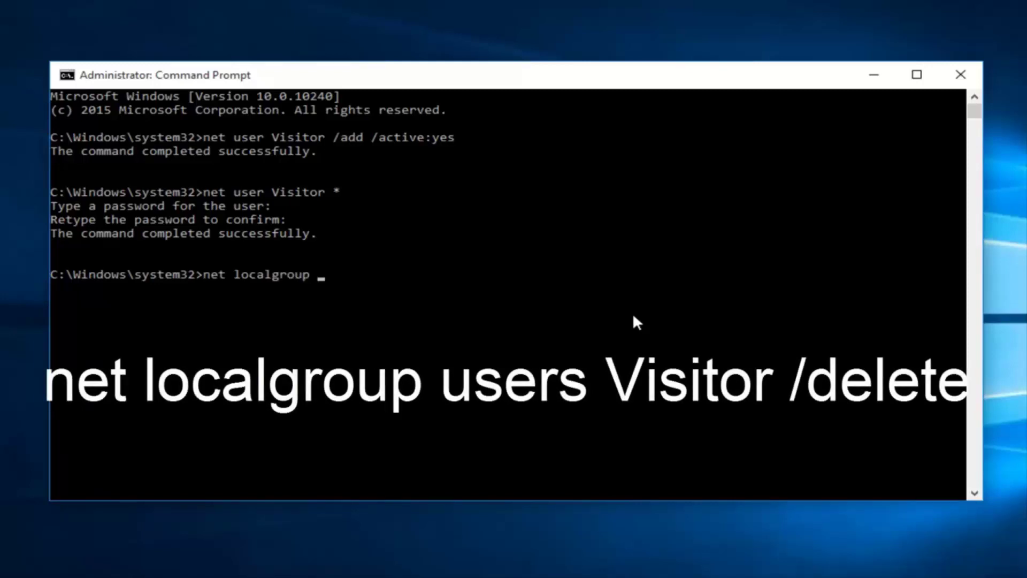
pyautogui.write(' users V')
pyautogui.write('isit')
pyautogui.write('or')
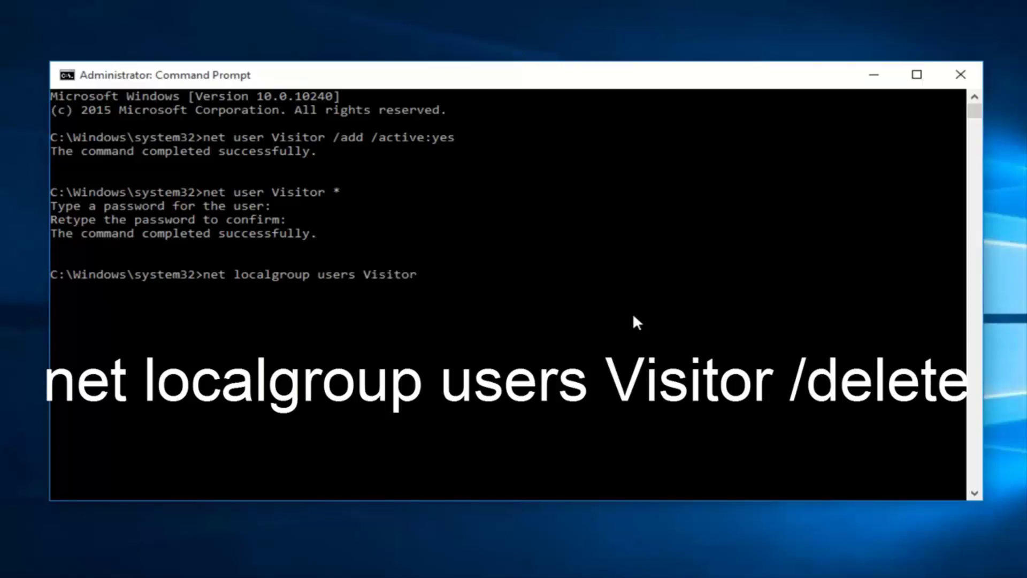
pyautogui.write(' /delete')
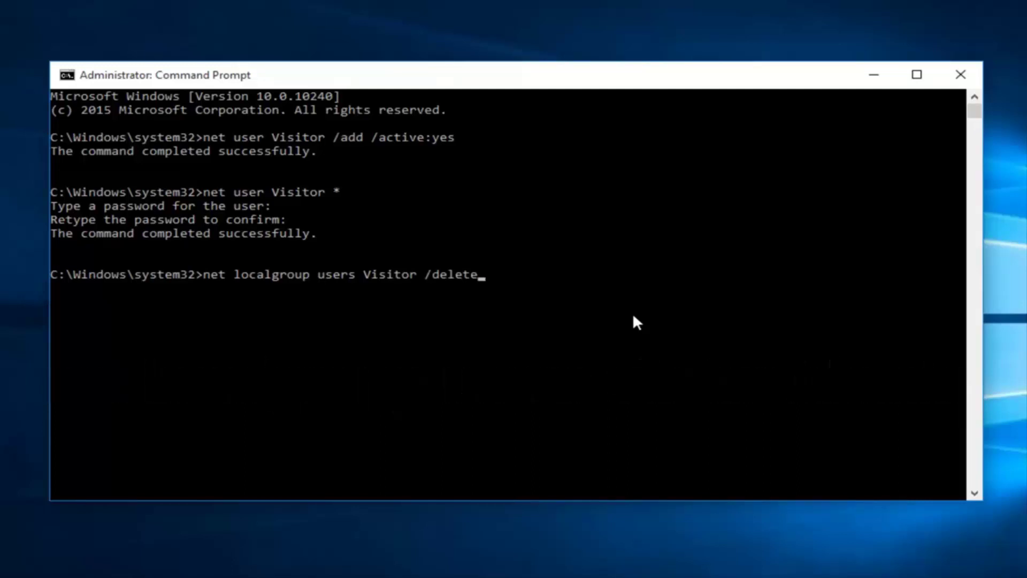
# Run 'net localgroup users Visitor /delete' to take Visitor out of Users.
pyautogui.press('Return')
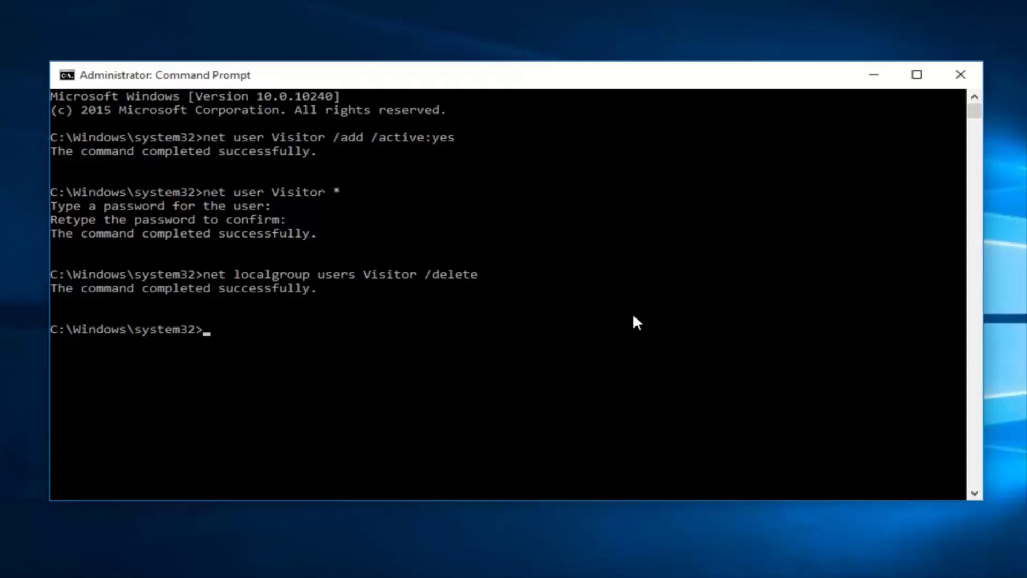
pyautogui.write('net loc')
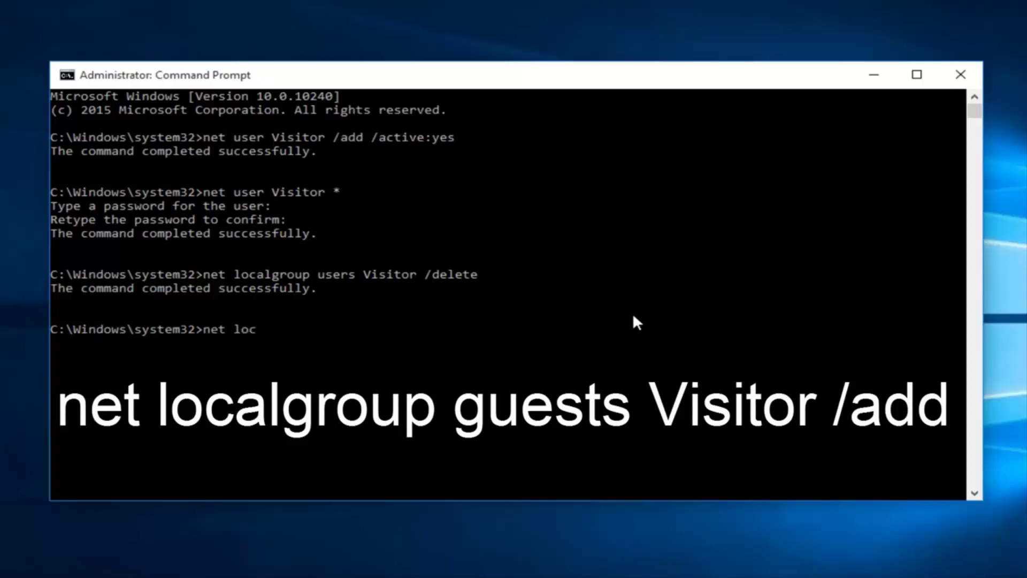
pyautogui.write('algroup ')
pyautogui.write('gue')
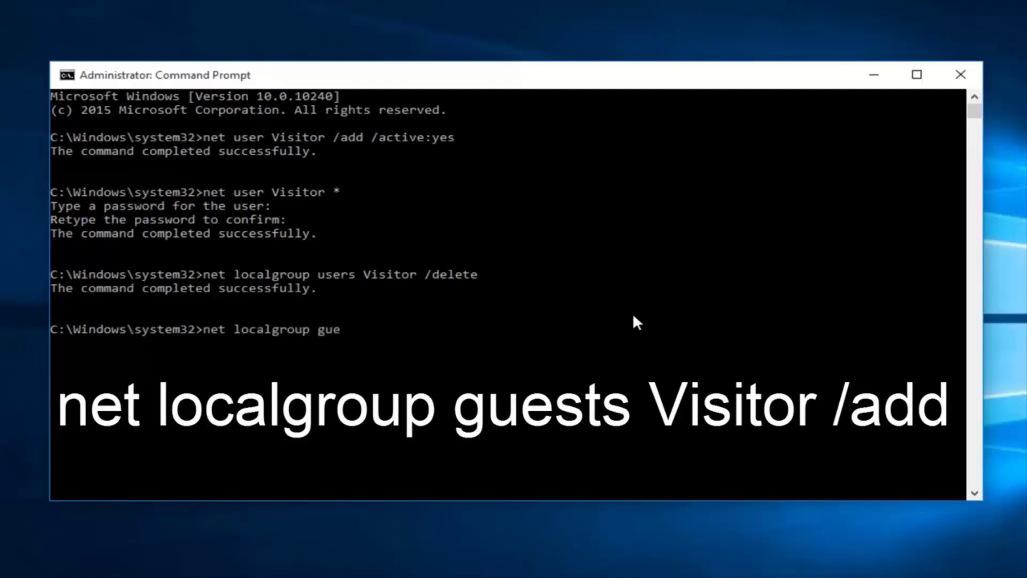
pyautogui.write('sts ')
pyautogui.write('V')
pyautogui.write('isito')
pyautogui.write('r ')
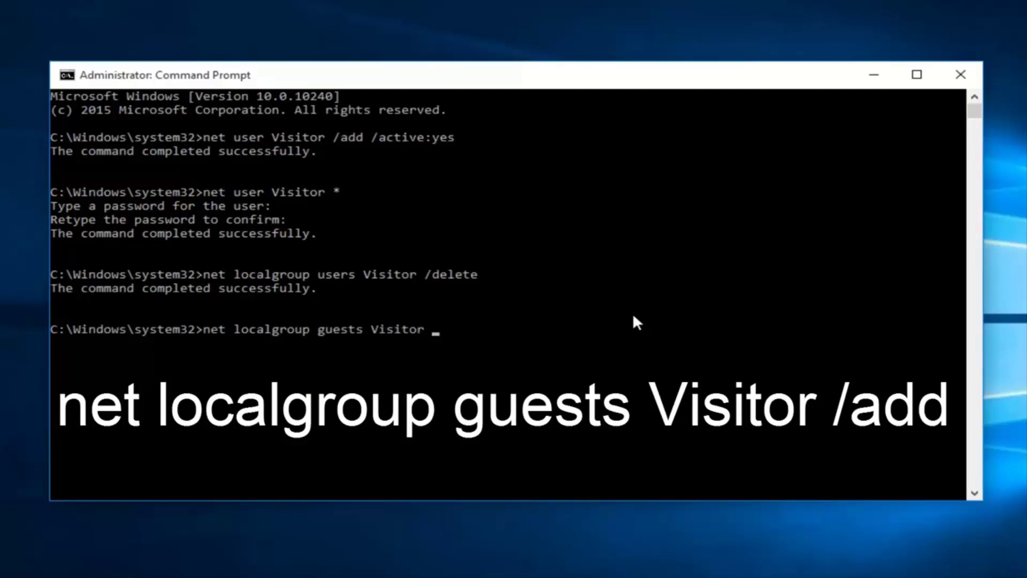
pyautogui.write('/add')
# Run 'net localgroup guests Visitor /add' to put Visitor in Guests.
pyautogui.press('Return')
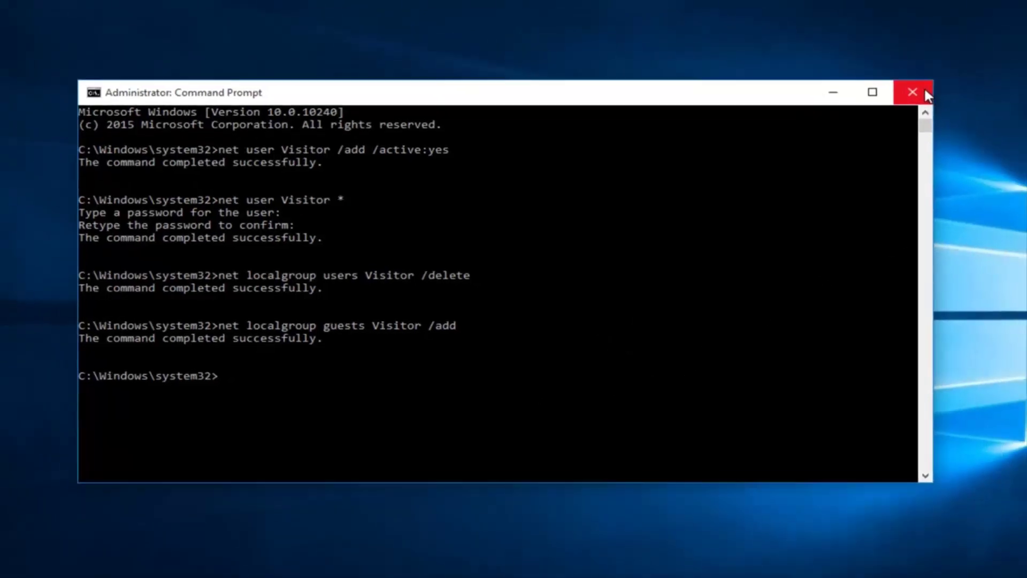
# Close Command Prompt and show the Start menu account list with Visitor.
pyautogui.click(923, 94)
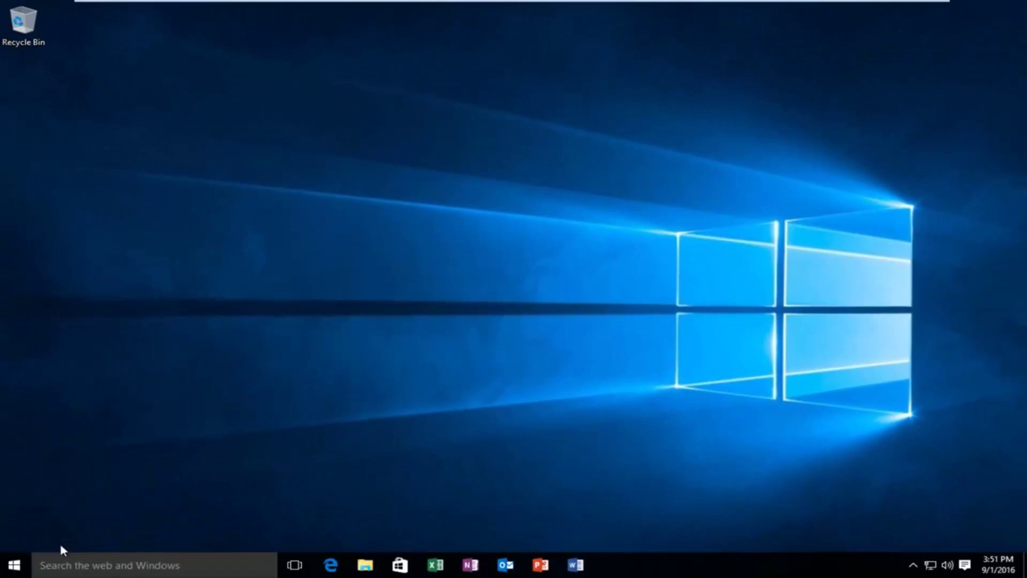
pyautogui.click(15, 565)
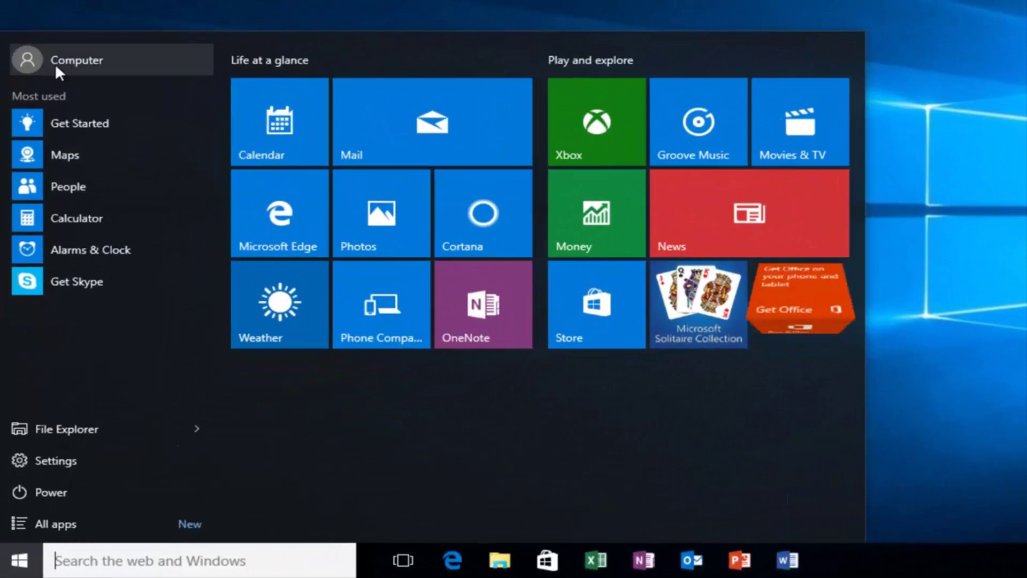
pyautogui.click(39, 60)
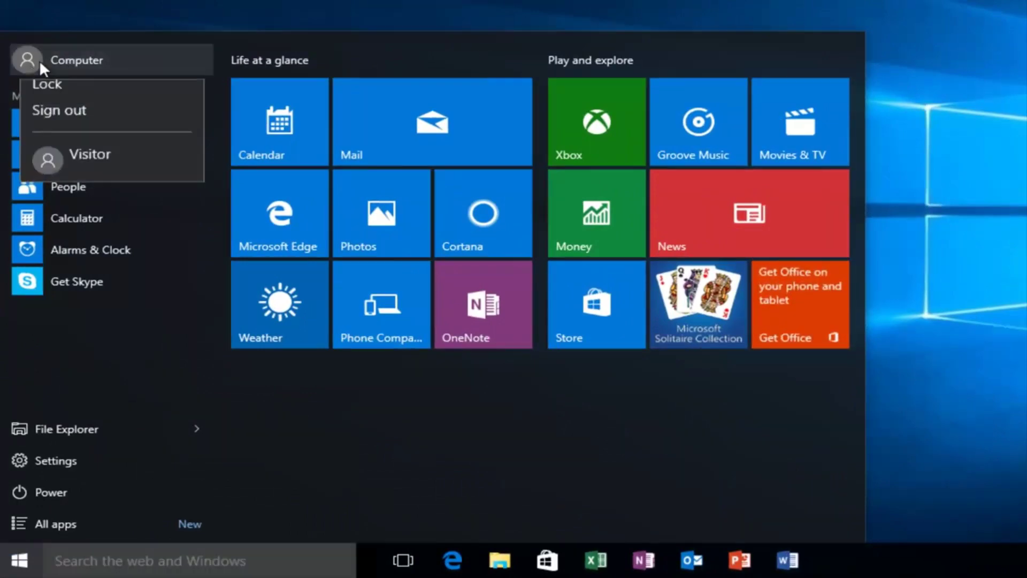